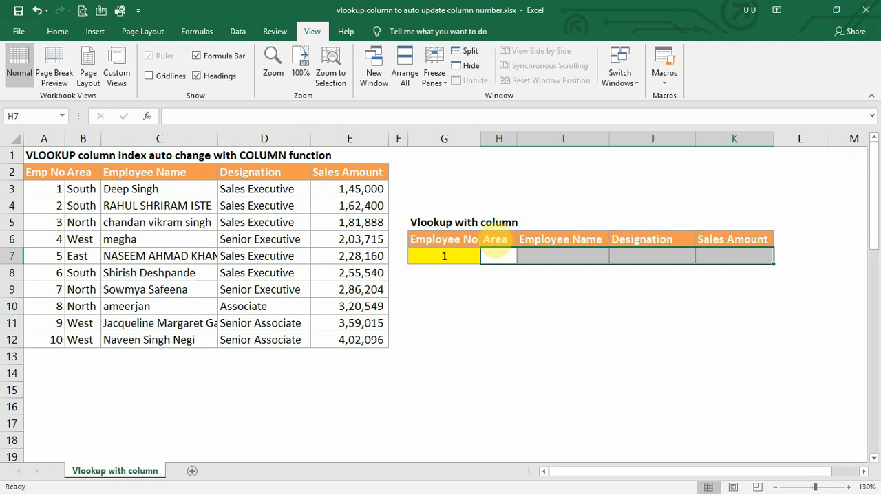
# Start a VLOOKUP formula in H7 with G7 as the lookup value and the absolute range $A$3:$E$12 as the table
pyautogui.moveTo(502, 256); pyautogui.dragTo(687, 239)
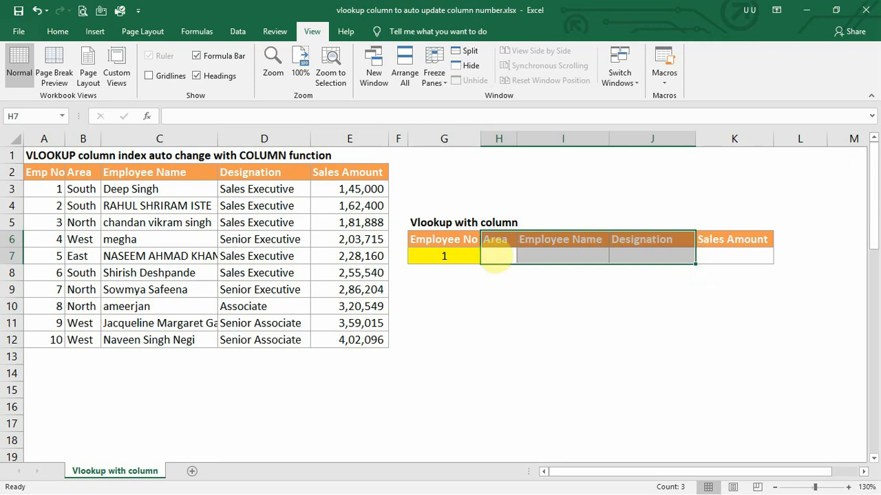
pyautogui.click(495, 256)
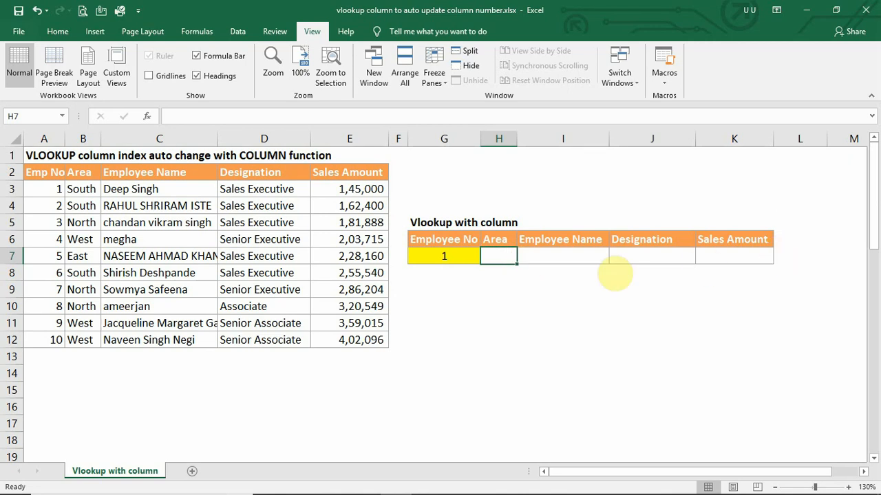
pyautogui.write('=')
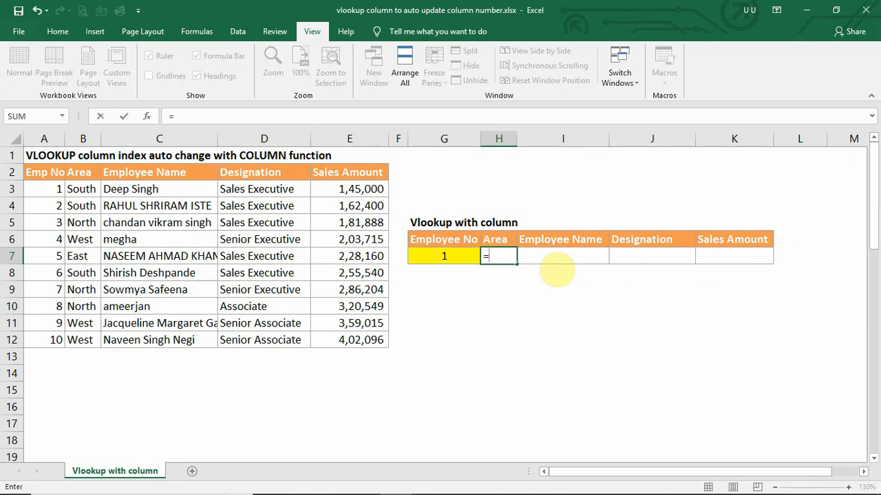
pyautogui.write('vl')
pyautogui.press('Tab')
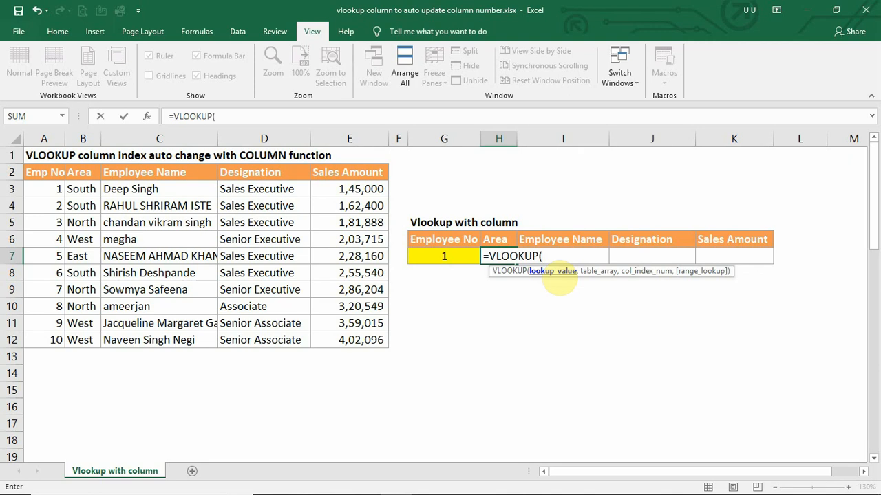
pyautogui.click(449, 255)
pyautogui.write(',')
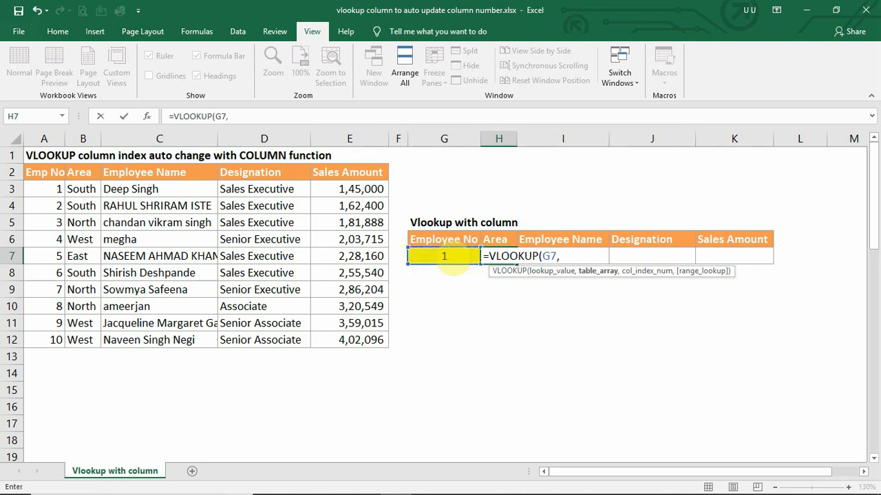
pyautogui.moveTo(48, 188); pyautogui.dragTo(347, 338)
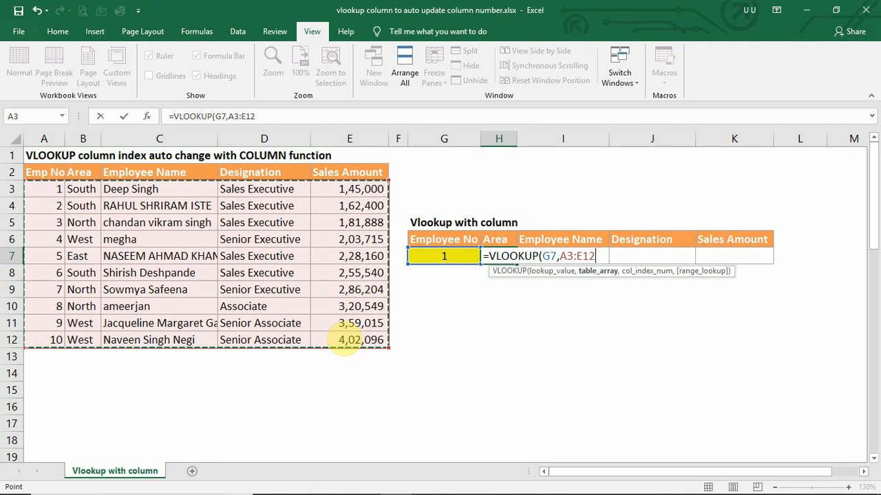
pyautogui.press('F4')
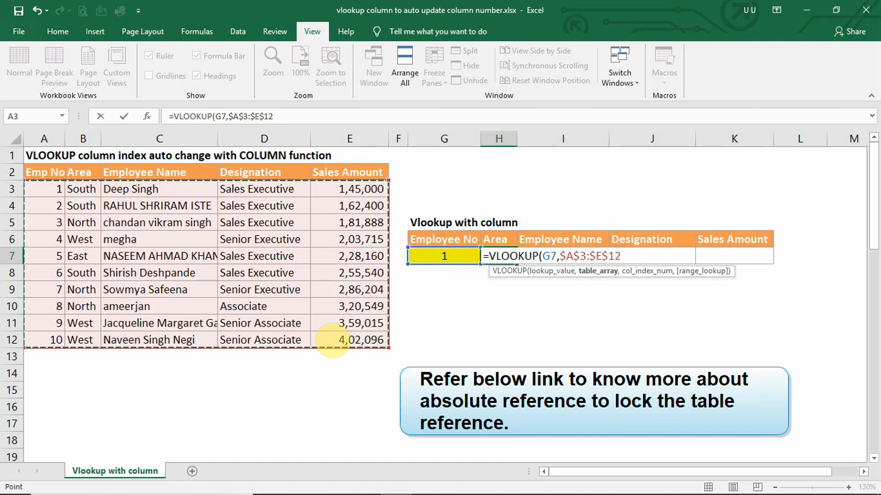
pyautogui.write(',')
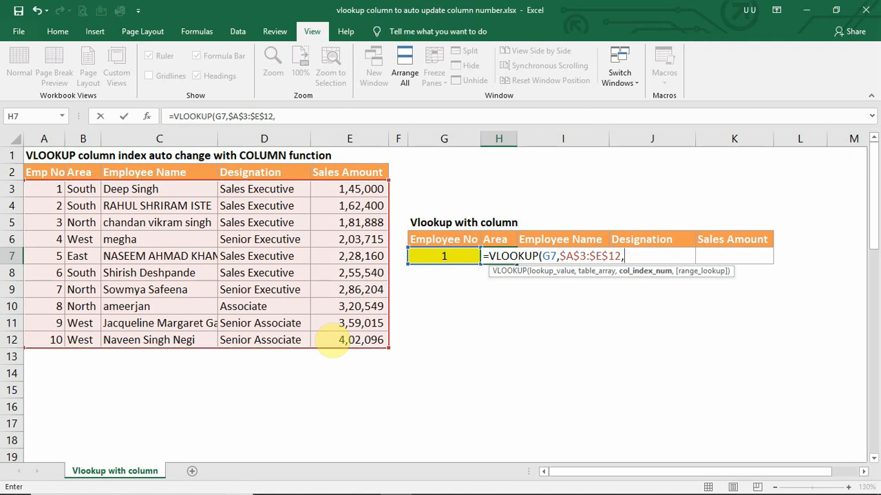
# Finish the VLOOKUP with column index 2 and range lookup 0, and fill it across to K7 with the lookup value locked as $G$7
pyautogui.write('2')
pyautogui.write(',0)')
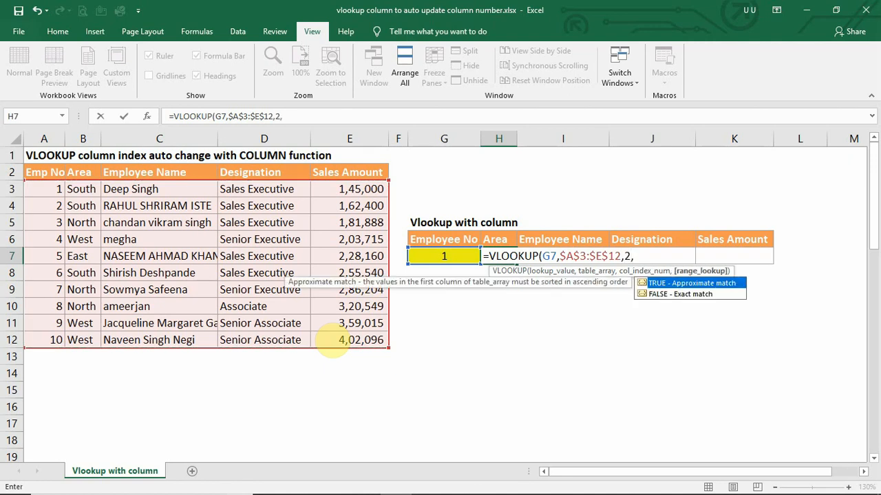
pyautogui.press('Return')
pyautogui.click(498, 258)
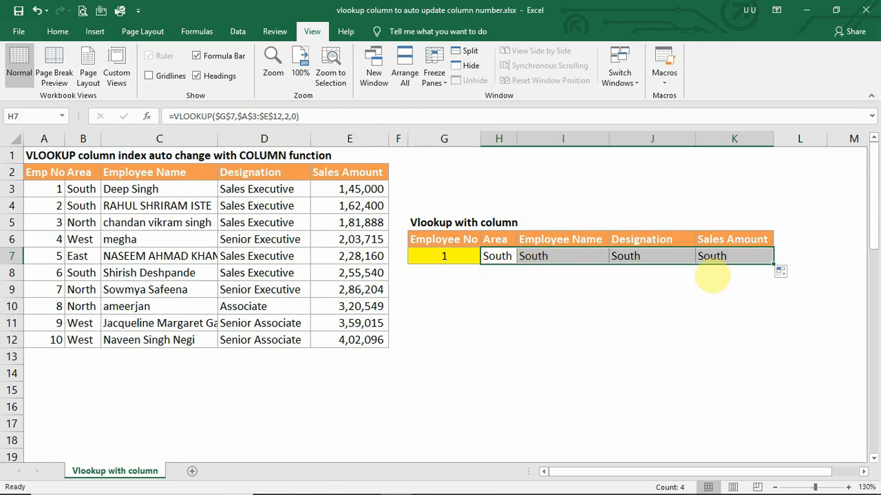
# Set the column index of the Employee Name VLOOKUP in I7 to 3
pyautogui.click(556, 256)
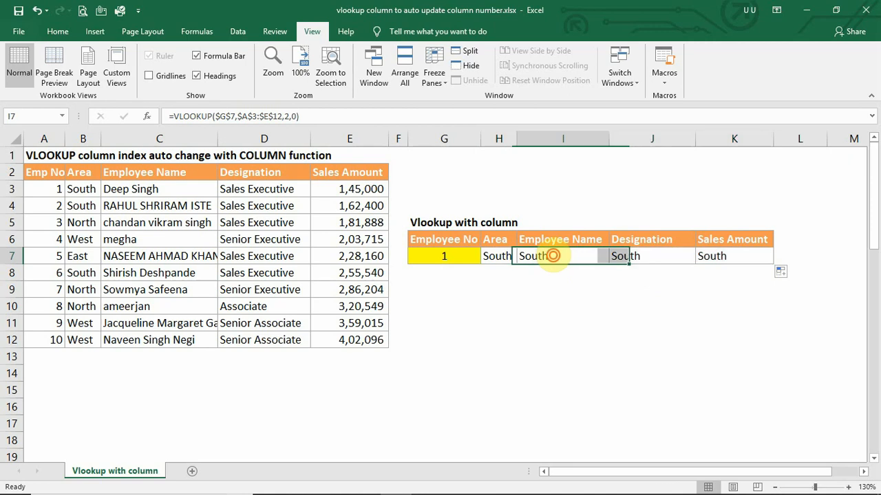
pyautogui.doubleClick(554, 255)
pyautogui.doubleClick(676, 256)
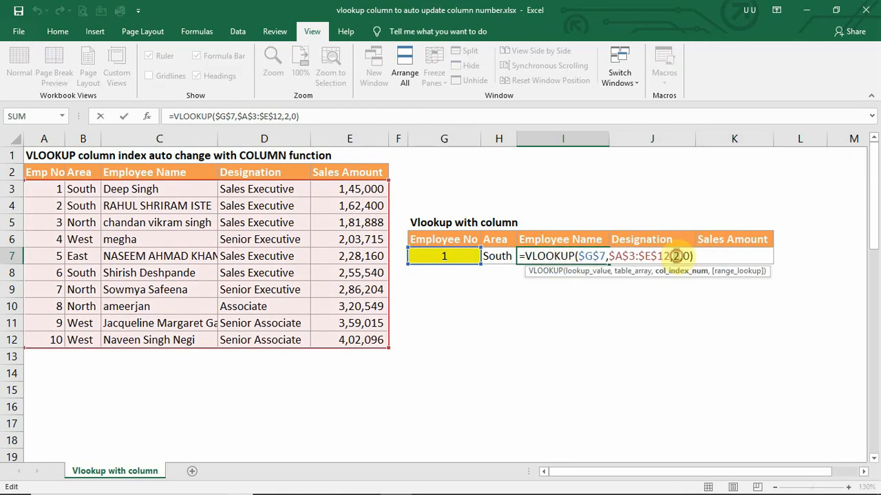
pyautogui.press('Tab')
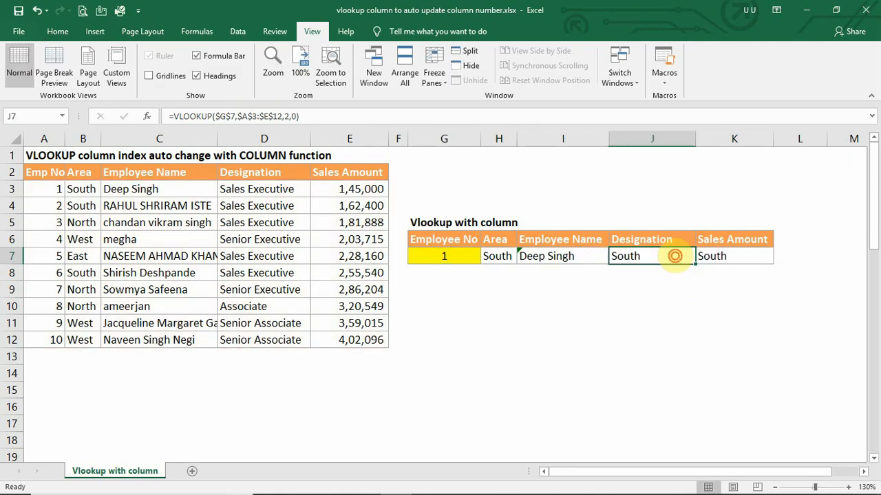
# Set the column index of the Designation VLOOKUP in J7 to 4
pyautogui.doubleClick(676, 256)
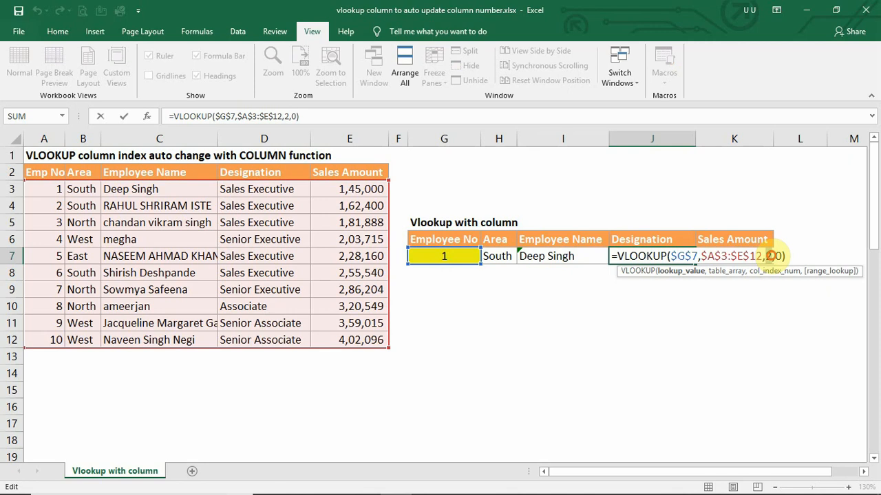
pyautogui.doubleClick(768, 256)
pyautogui.write('4')
pyautogui.press('Tab')
# Set the column index of the Sales Amount VLOOKUP in K7 to 5
pyautogui.doubleClick(734, 255)
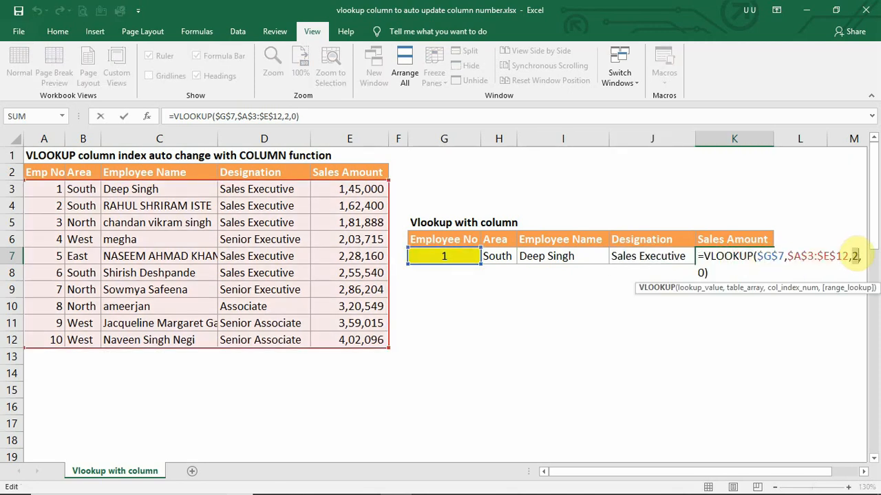
pyautogui.doubleClick(855, 256)
pyautogui.write('5')
pyautogui.click(497, 256)
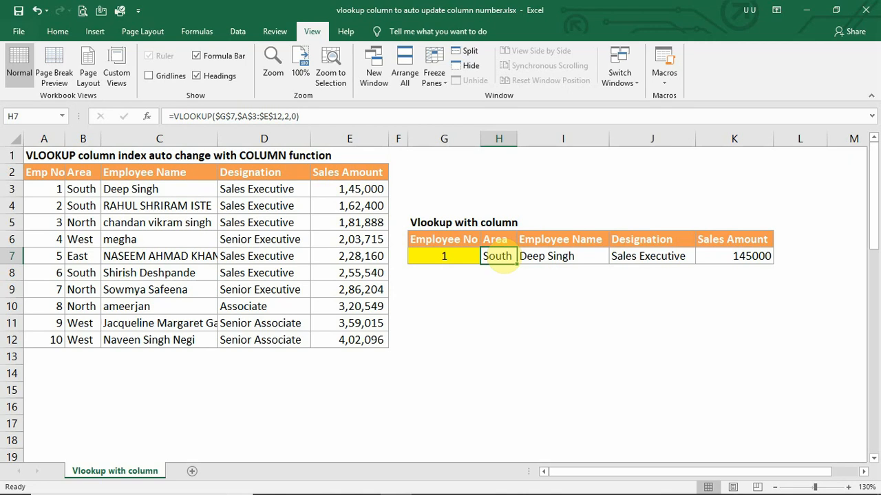
# Enter the test formula =COLUMN(H8) in the empty cell H10
pyautogui.click(511, 310)
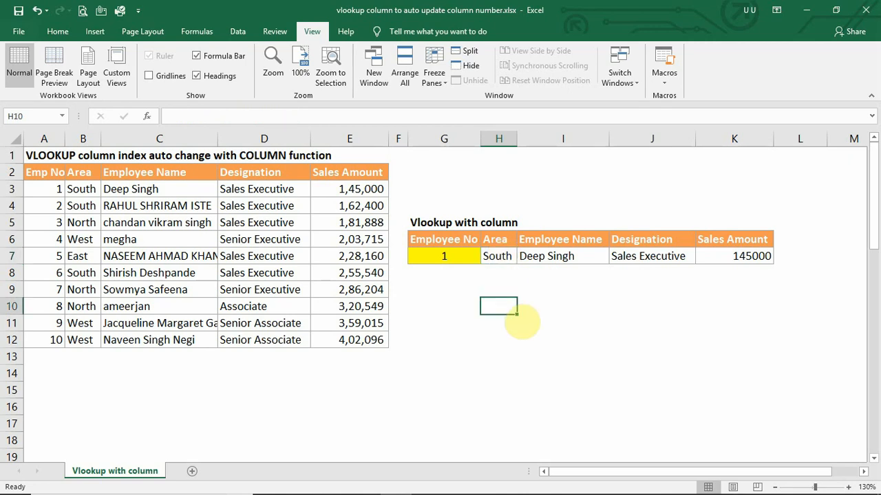
pyautogui.write('=v')
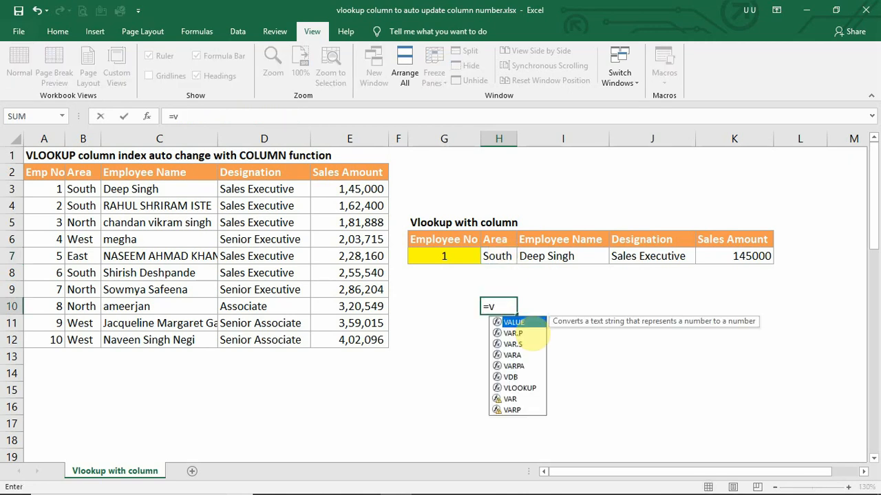
pyautogui.press('BackSpace')
pyautogui.write('c')
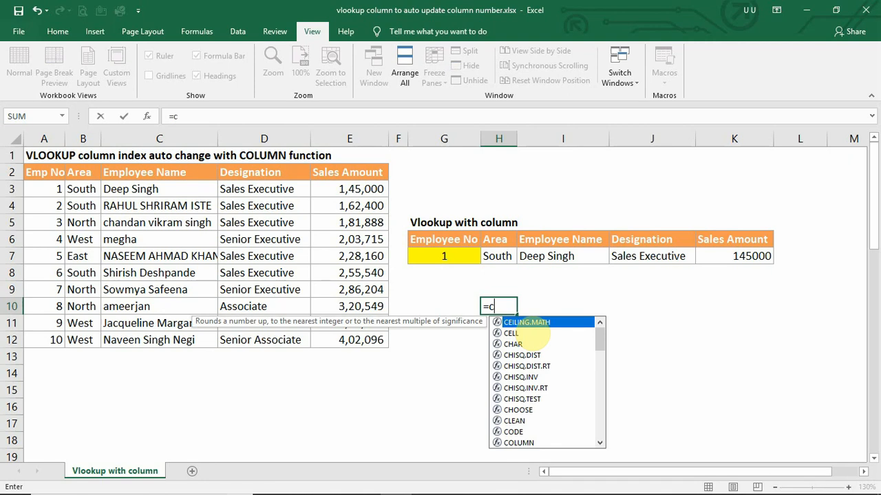
pyautogui.write('olumn')
pyautogui.press('Tab')
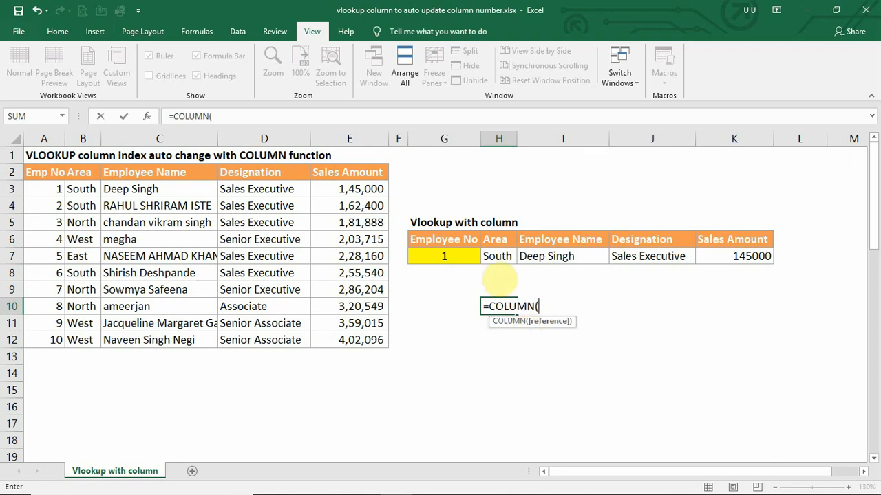
pyautogui.click(498, 278)
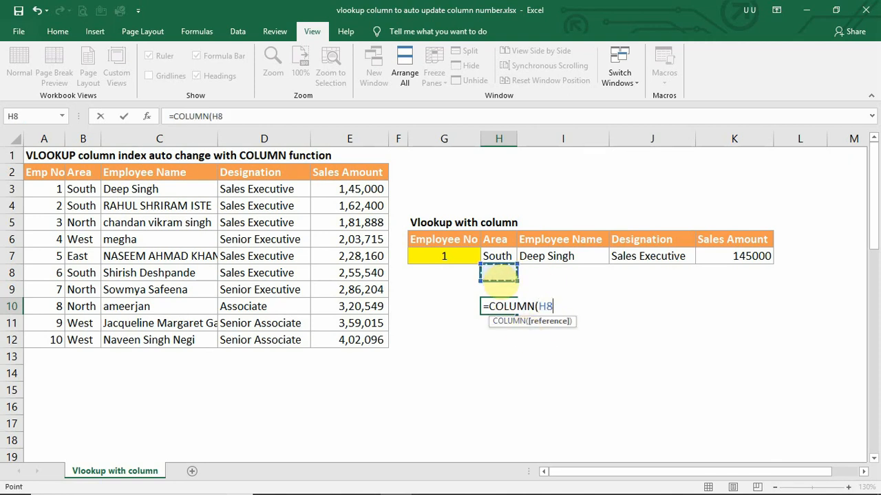
pyautogui.write(')')
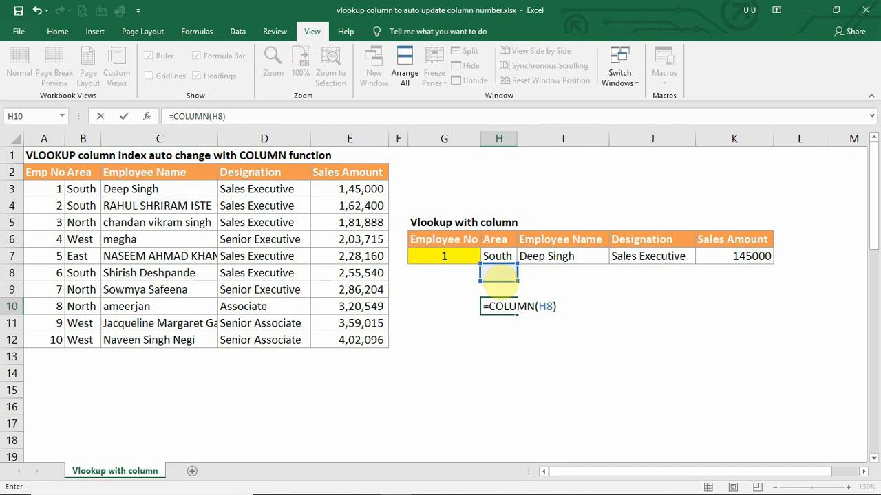
pyautogui.press('Return')
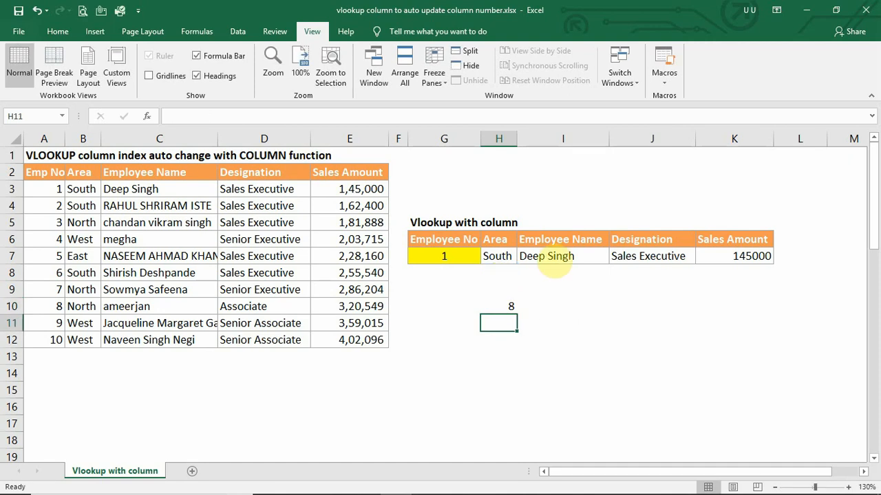
# Clear the COLUMN test formula from H10
pyautogui.click(509, 306)
pyautogui.moveTo(54, 306); pyautogui.dragTo(497, 305)
pyautogui.click(501, 291)
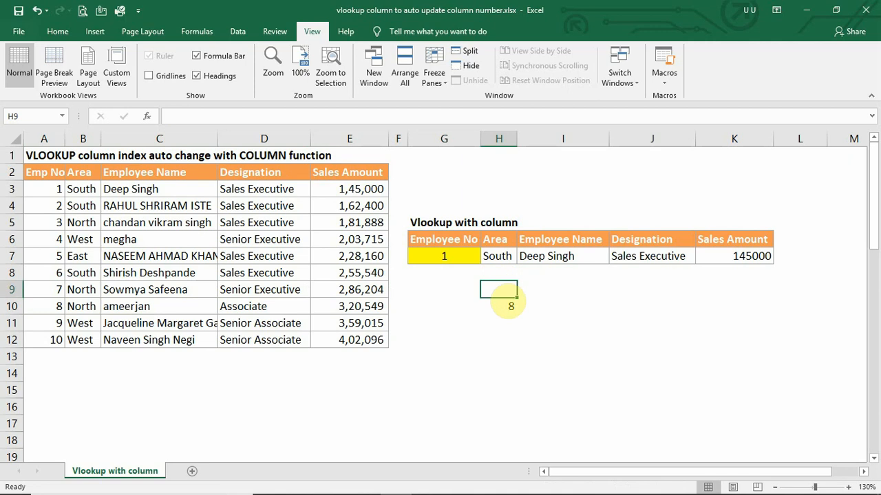
pyautogui.click(507, 306)
pyautogui.press('Delete')
# Replace the fixed column index in H7's VLOOKUP formula with COLUMN(B3)
pyautogui.click(506, 256)
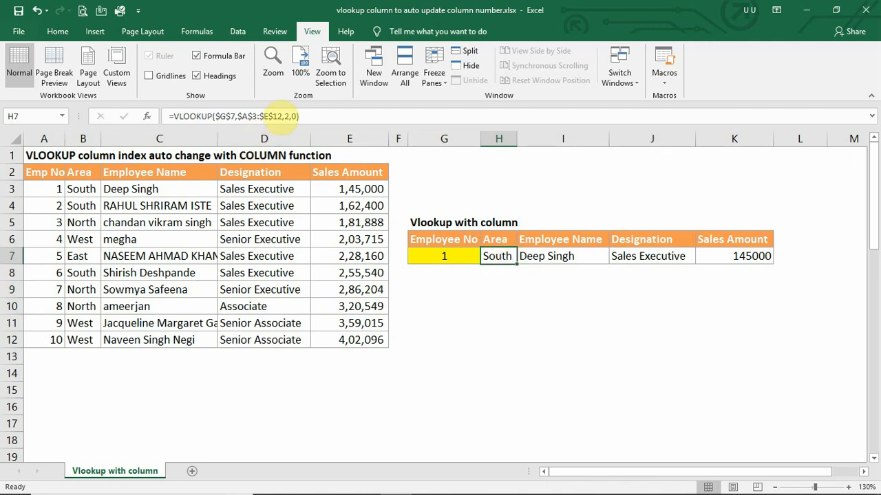
pyautogui.click(285, 116)
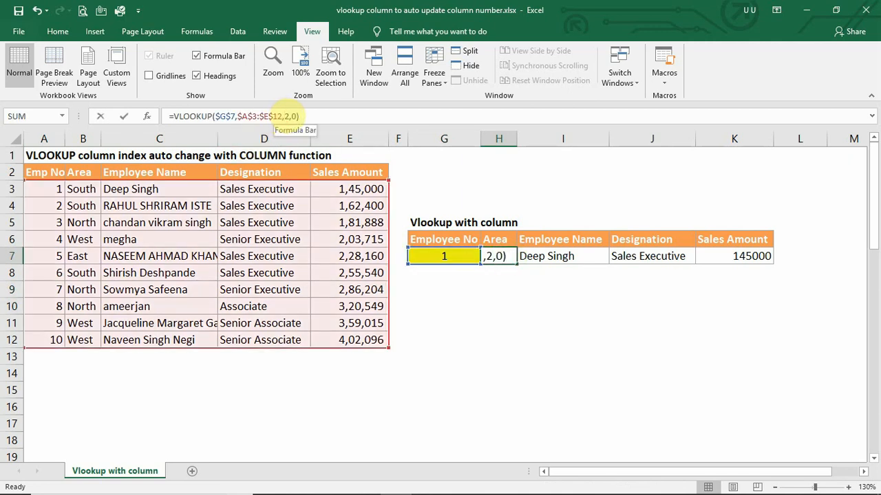
pyautogui.doubleClick(286, 116)
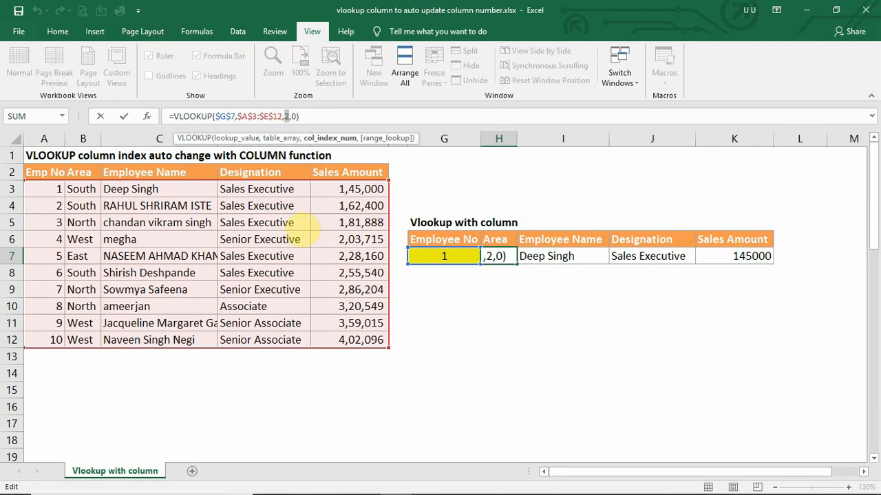
pyautogui.write('column')
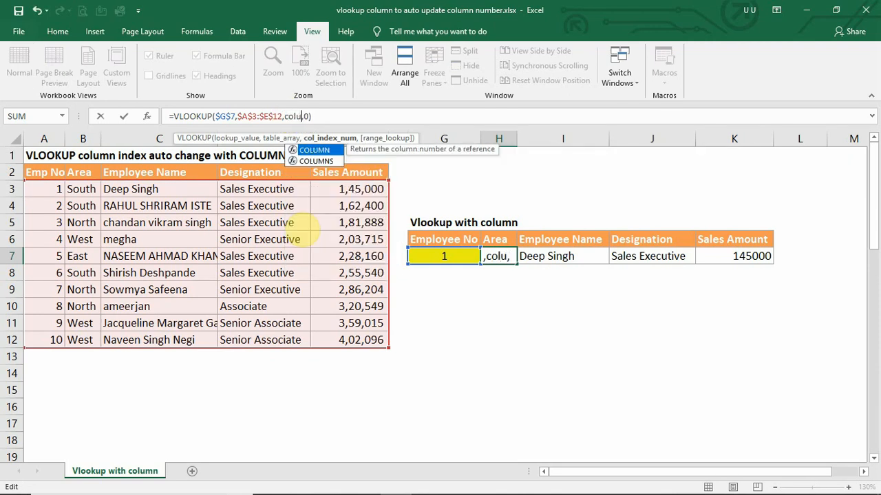
pyautogui.write('(')
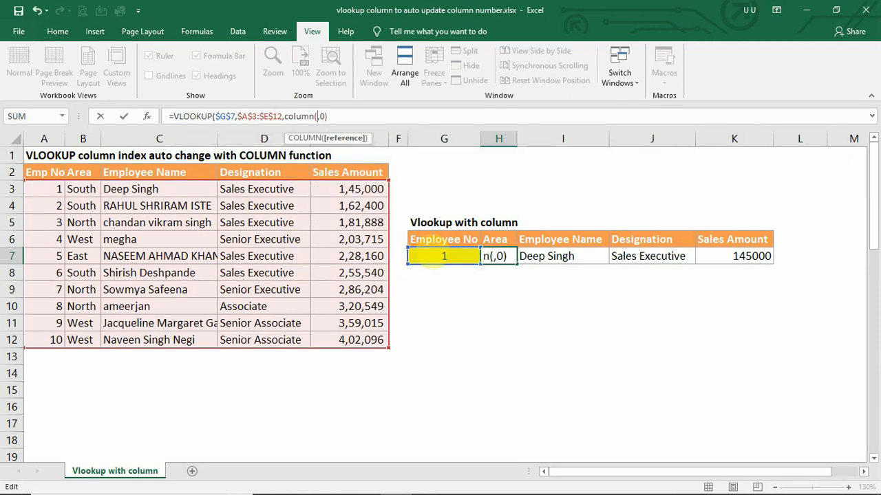
pyautogui.click(82, 188)
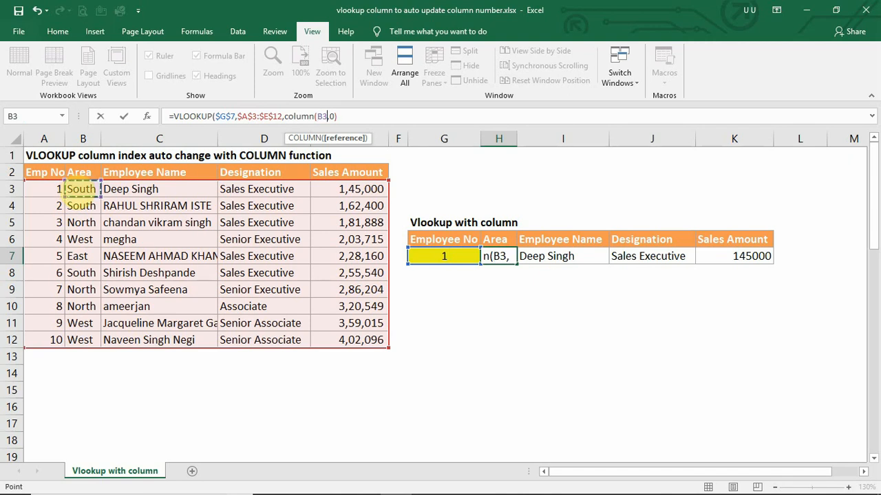
pyautogui.write(')')
pyautogui.press('Return')
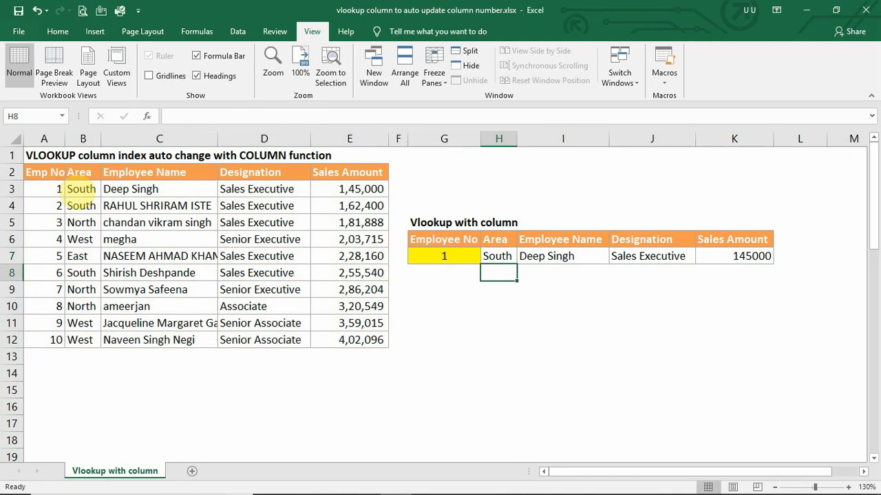
# Clear the old formulas from I7:K7 and fill H7's VLOOKUP with COLUMN across to K7
pyautogui.moveTo(533, 255); pyautogui.dragTo(746, 265)
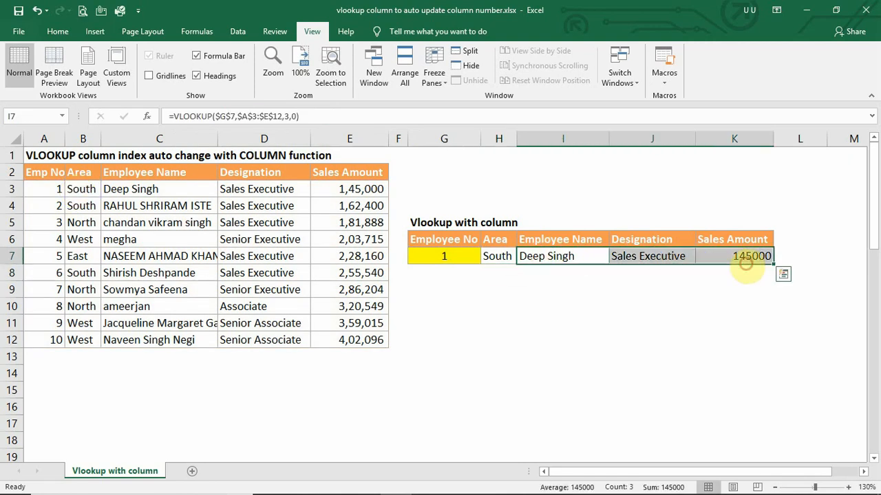
pyautogui.press('Delete')
pyautogui.click(500, 258)
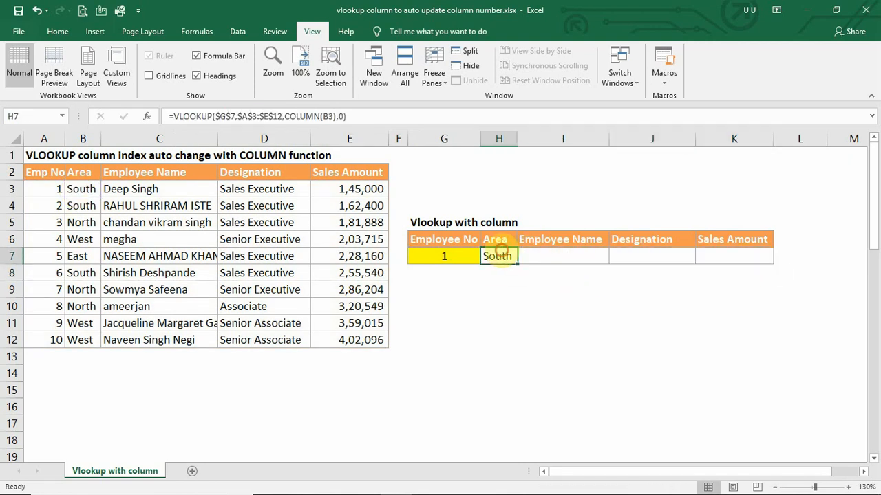
pyautogui.moveTo(517, 264); pyautogui.dragTo(786, 270)
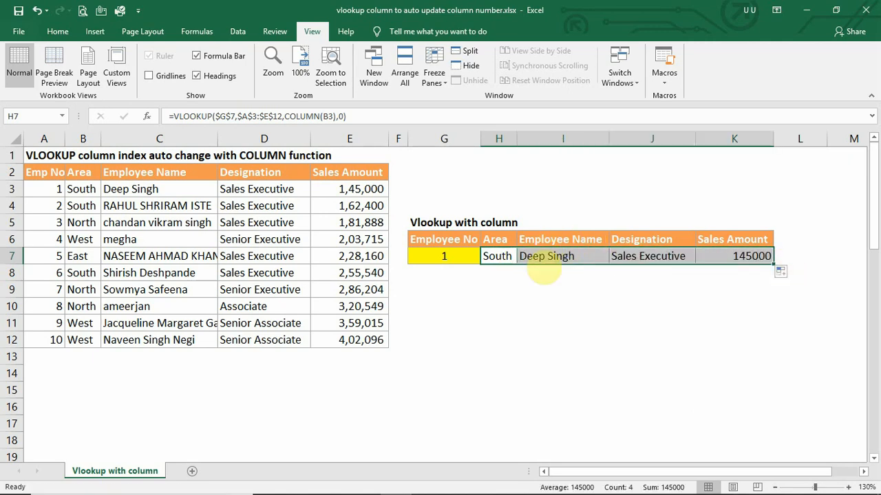
pyautogui.click(553, 257)
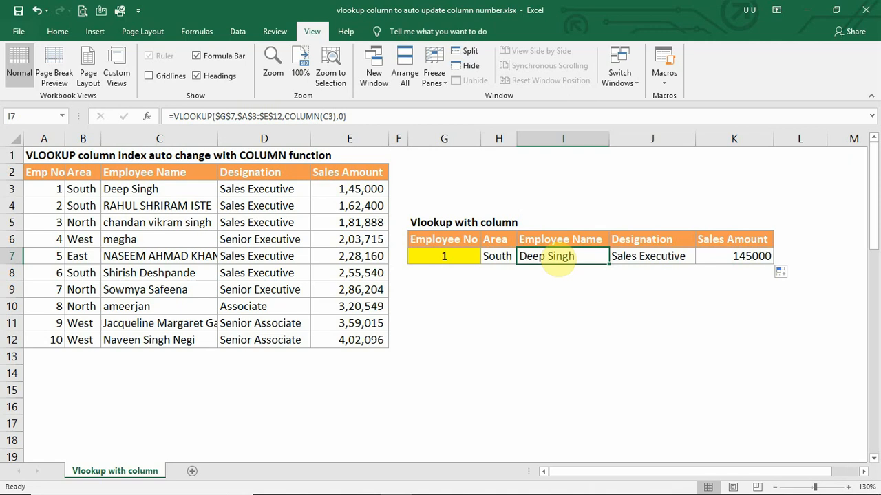
# Check the filled VLOOKUP formulas in J7 and K7, and open H7's formula for editing
pyautogui.click(655, 255)
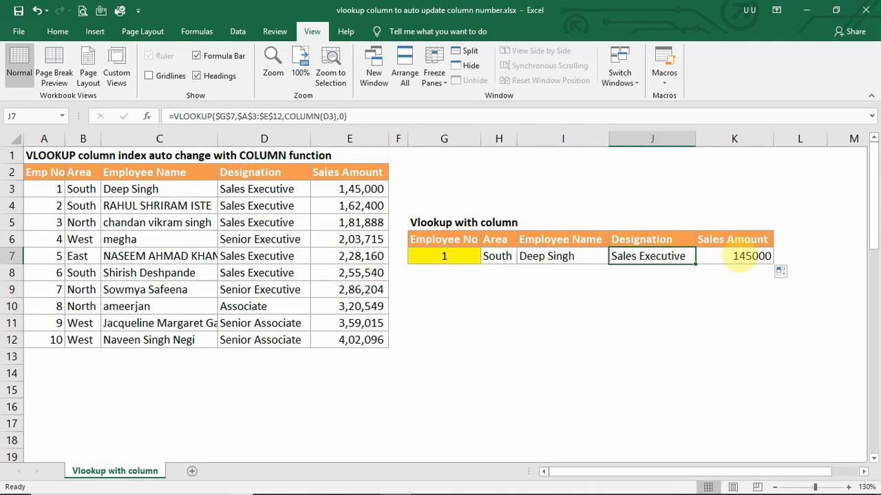
pyautogui.click(743, 258)
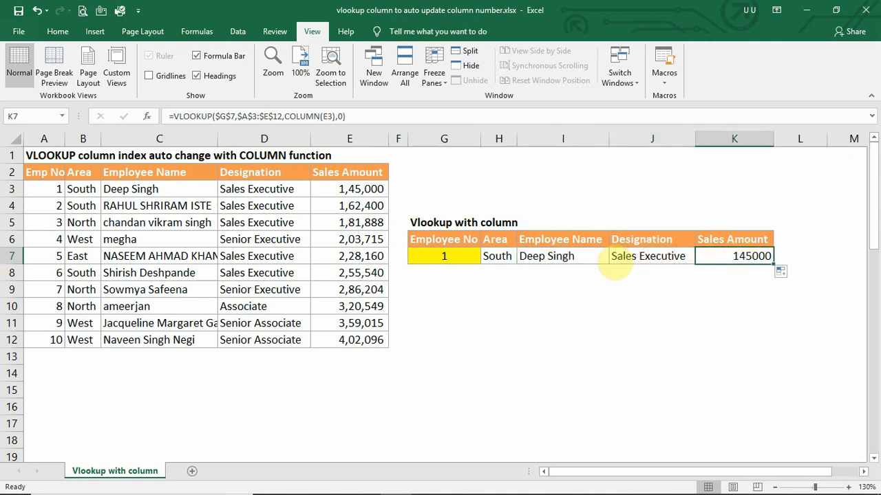
pyautogui.doubleClick(500, 256)
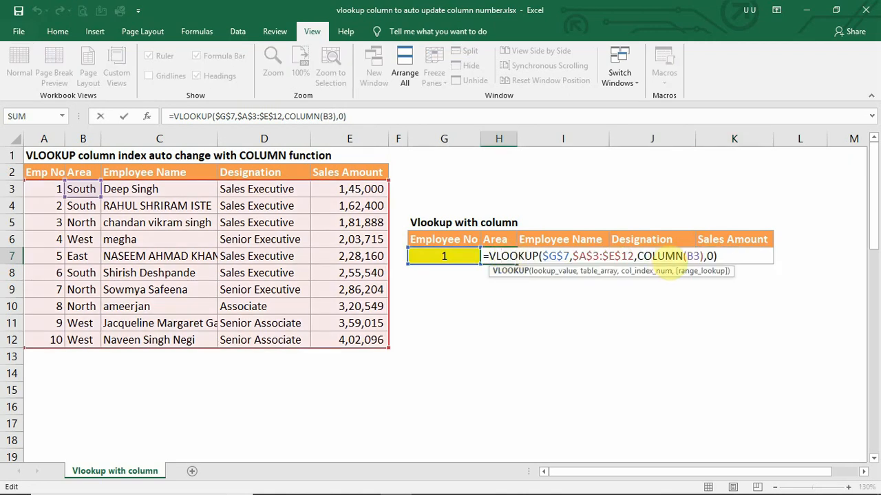
pyautogui.moveTo(635, 257); pyautogui.dragTo(691, 256)
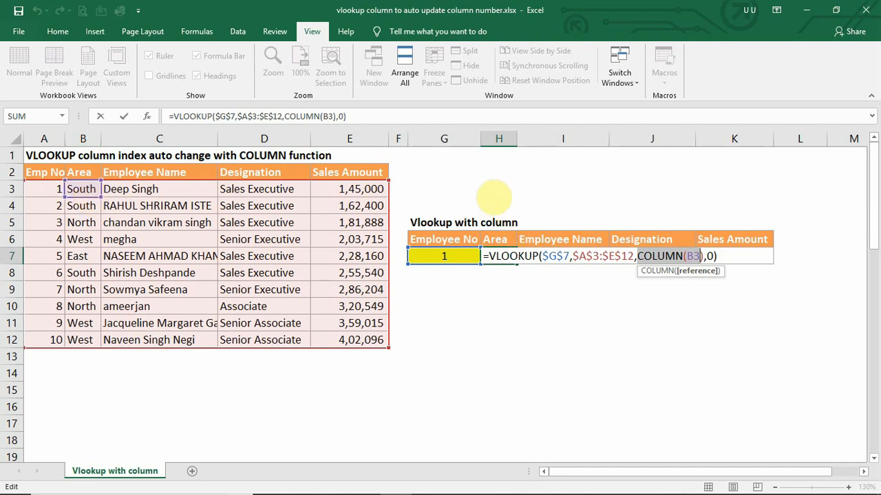
pyautogui.click(496, 239)
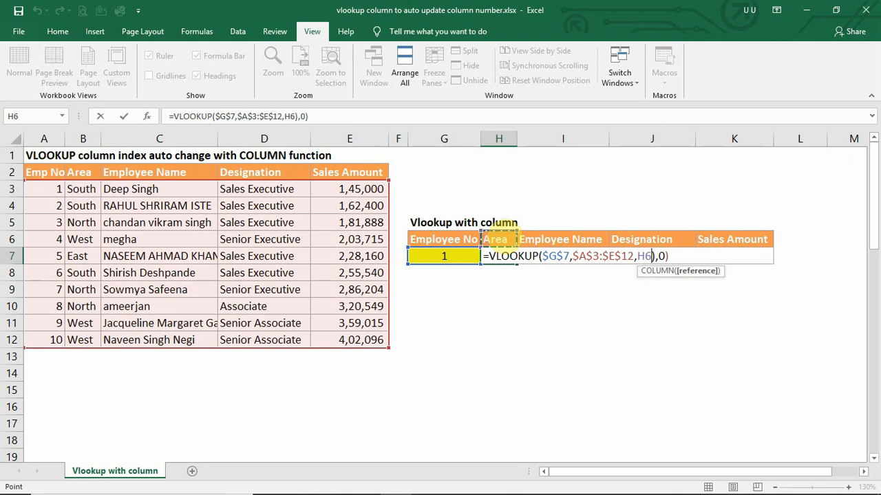
pyautogui.press('BackSpace')
pyautogui.press('BackSpace')
pyautogui.press('BackSpace')
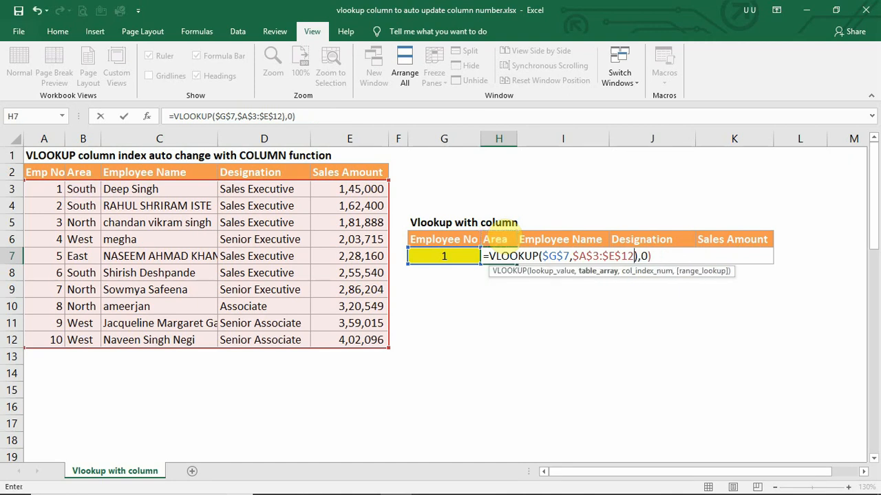
pyautogui.hotkey('ctrl', 'z')
# Change the column index in H7's VLOOKUP formula to COLUMN(H6)-6 and fill the formula across to K7
pyautogui.click(695, 256)
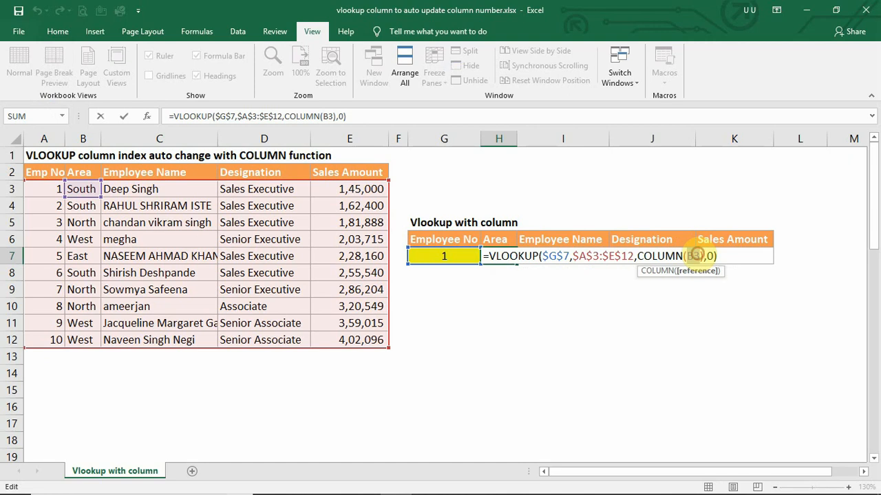
pyautogui.doubleClick(694, 256)
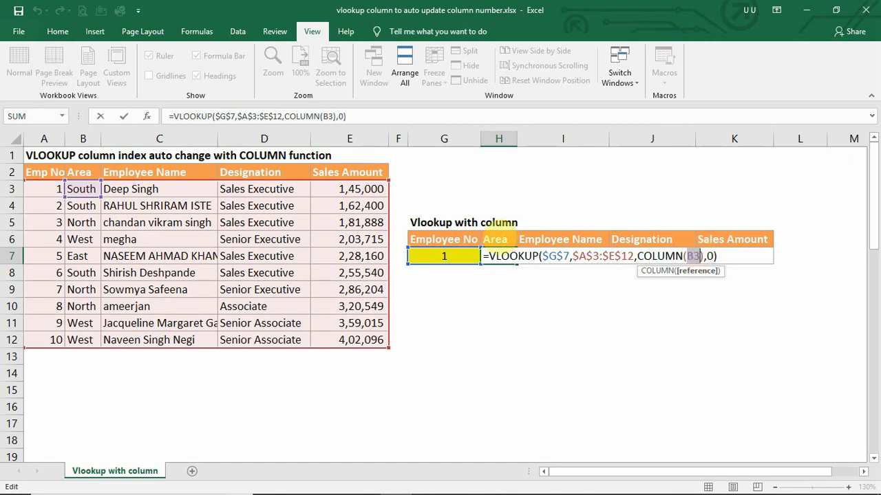
pyautogui.click(498, 238)
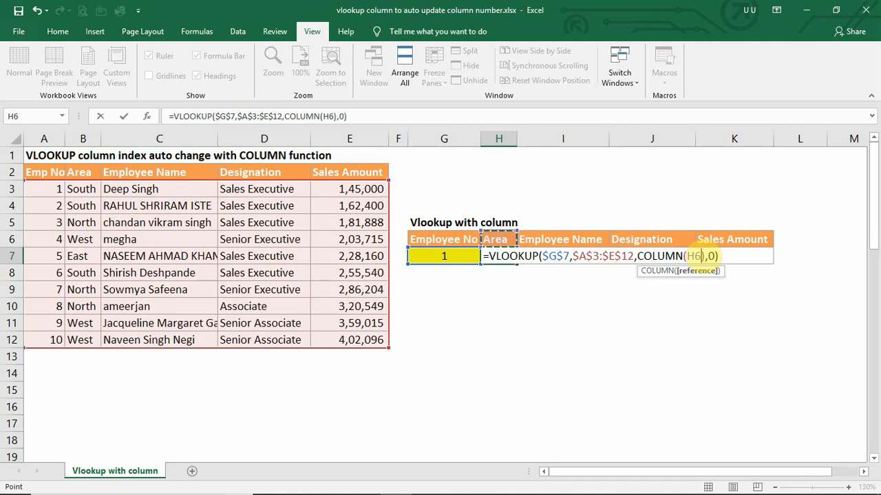
pyautogui.click(706, 256)
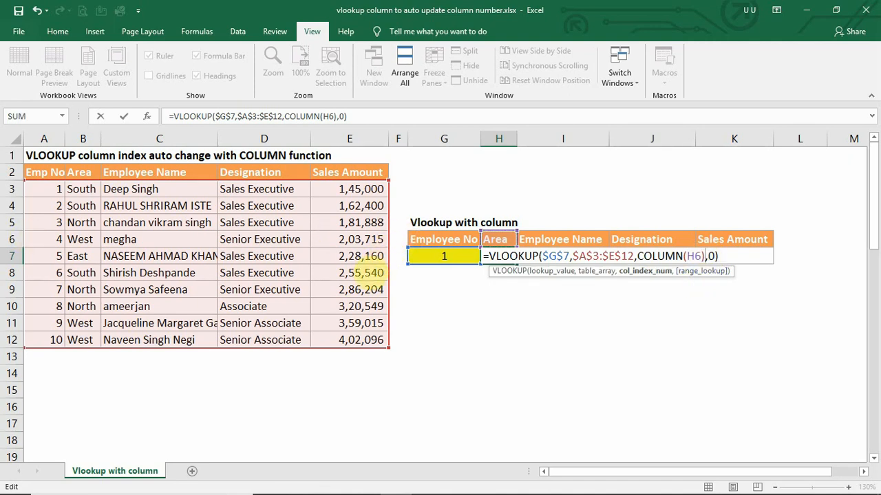
pyautogui.write('-6')
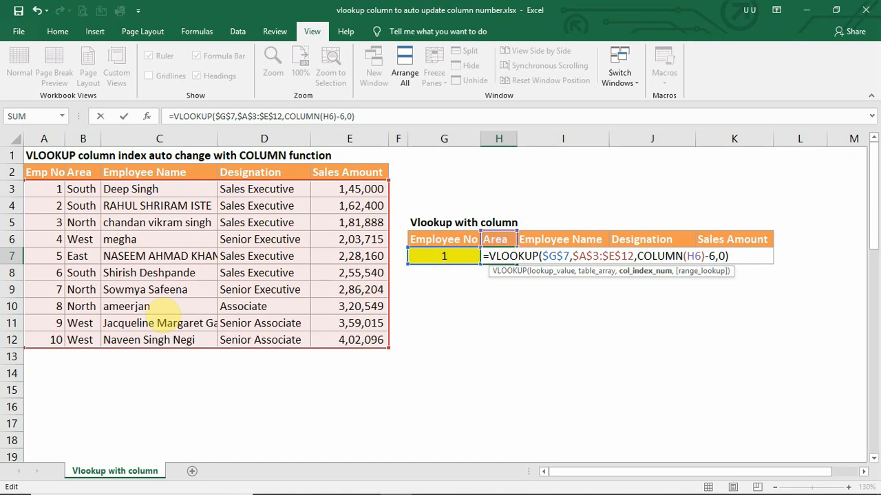
pyautogui.press('Return')
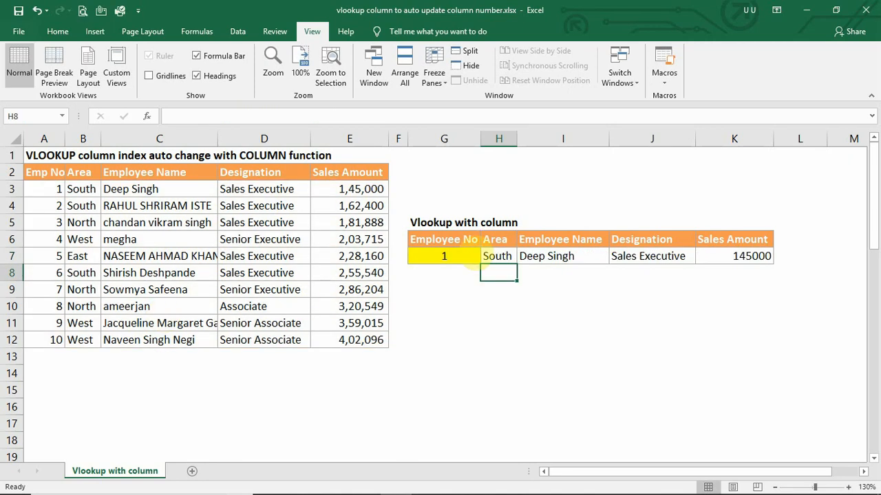
pyautogui.click(498, 256)
pyautogui.moveTo(516, 265); pyautogui.dragTo(779, 269)
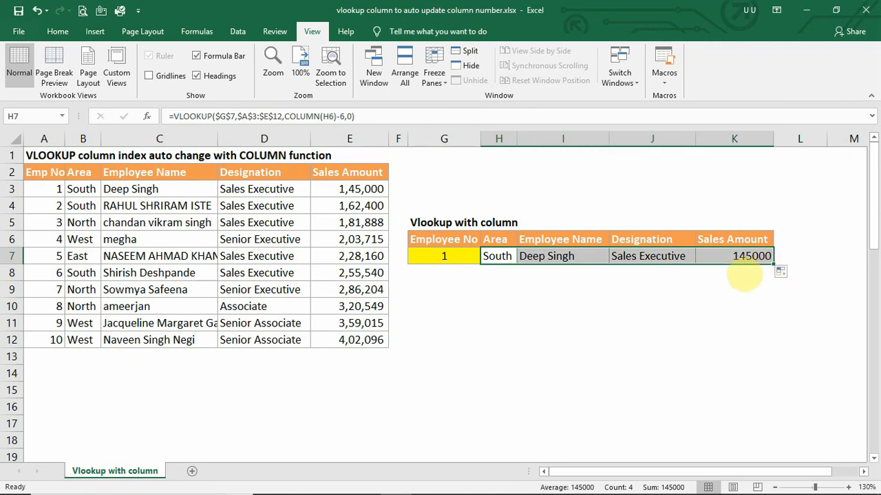